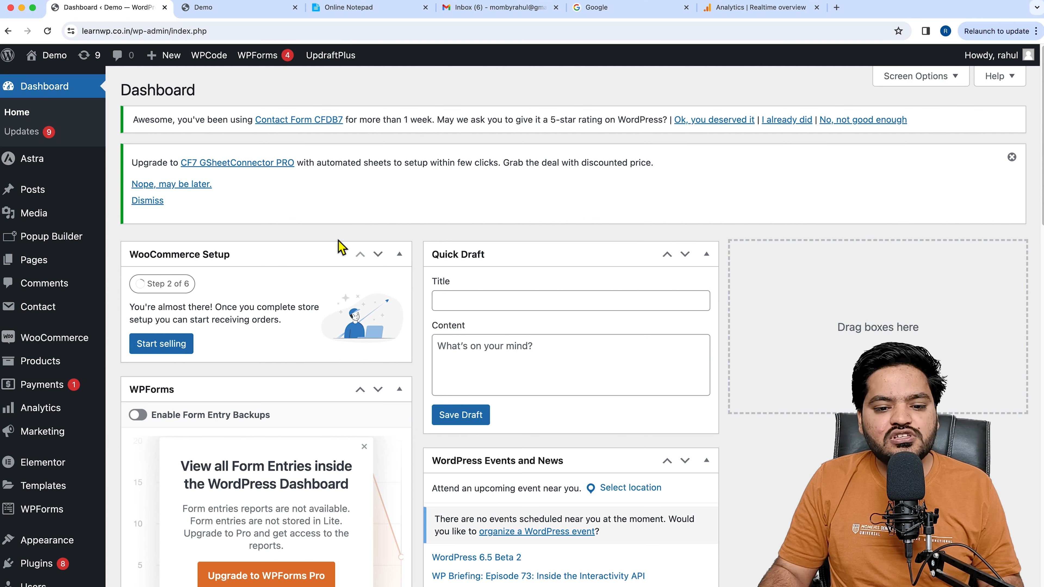
Search Google for "google search console".
click(618, 9)
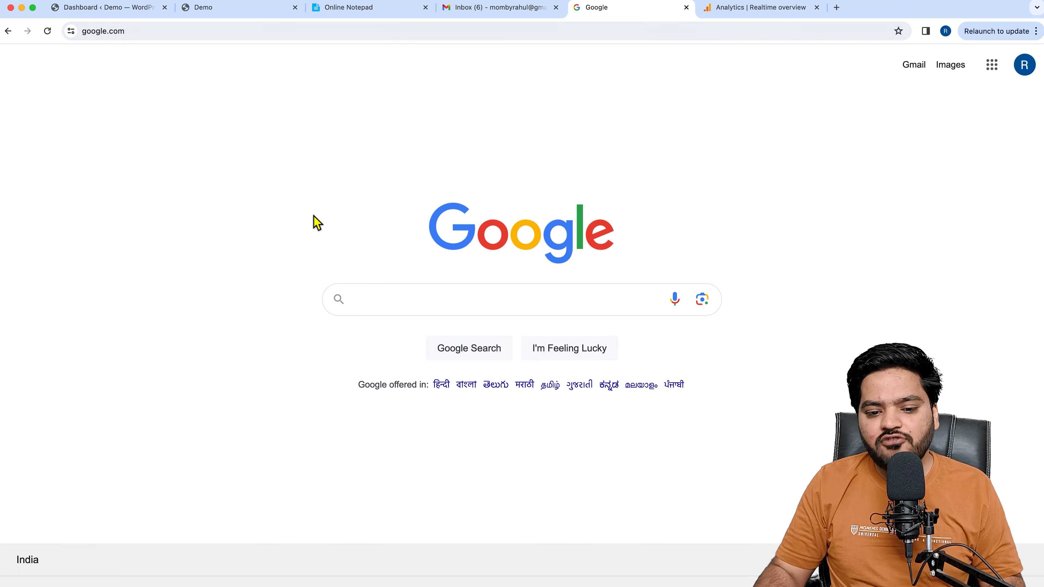
click(357, 205)
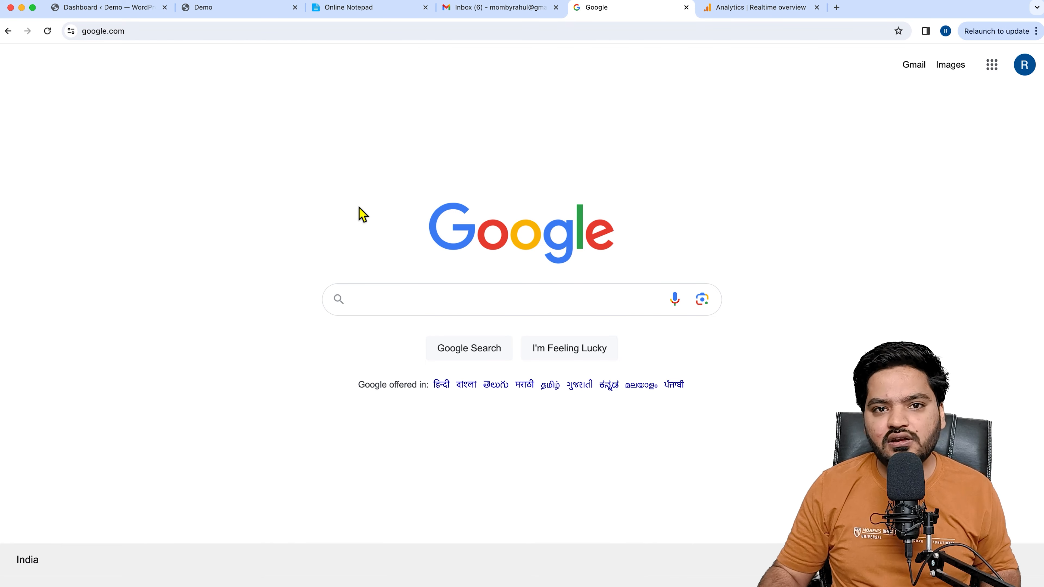
click(382, 307)
text(google sea)
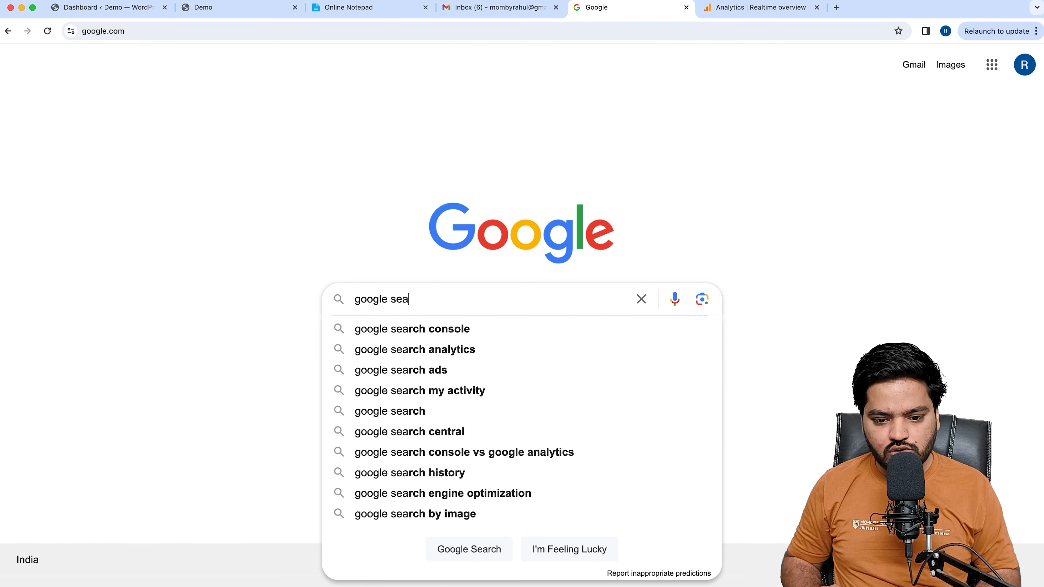
key(Down)
key(Return)
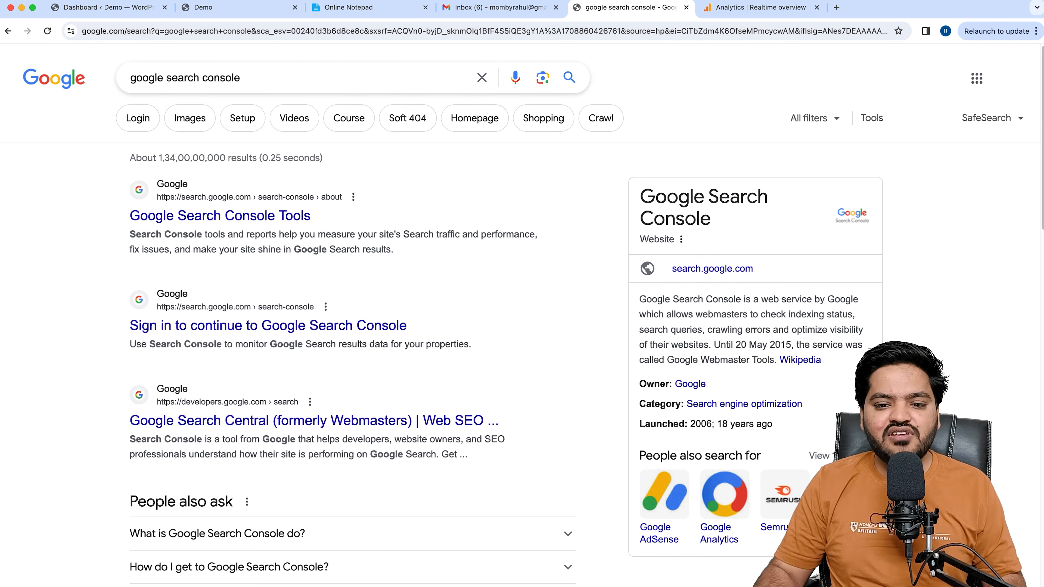
Open the Google Search Console Tools result and start the property setup.
click(753, 8)
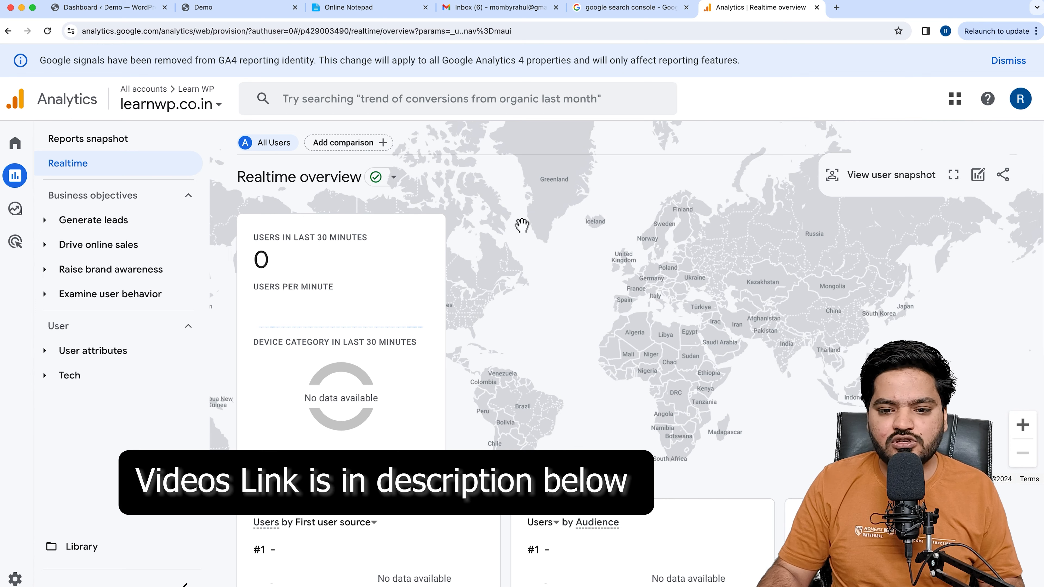
click(615, 9)
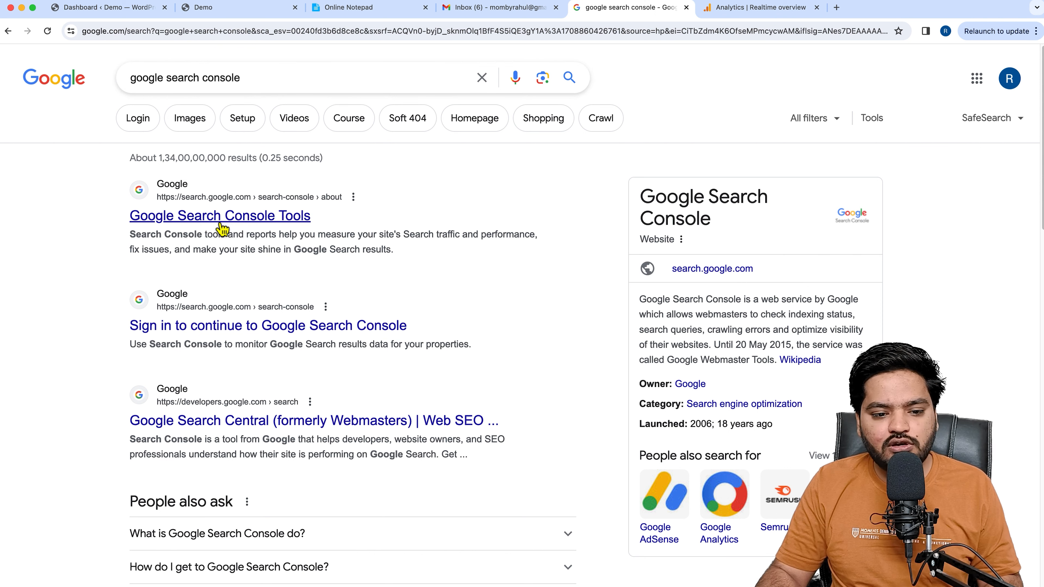
click(253, 225)
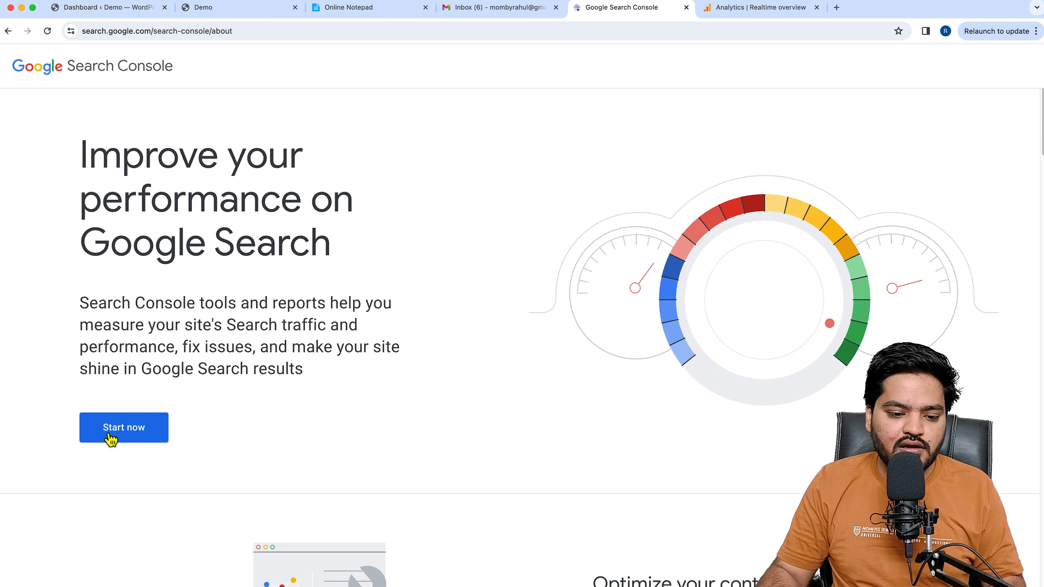
click(132, 439)
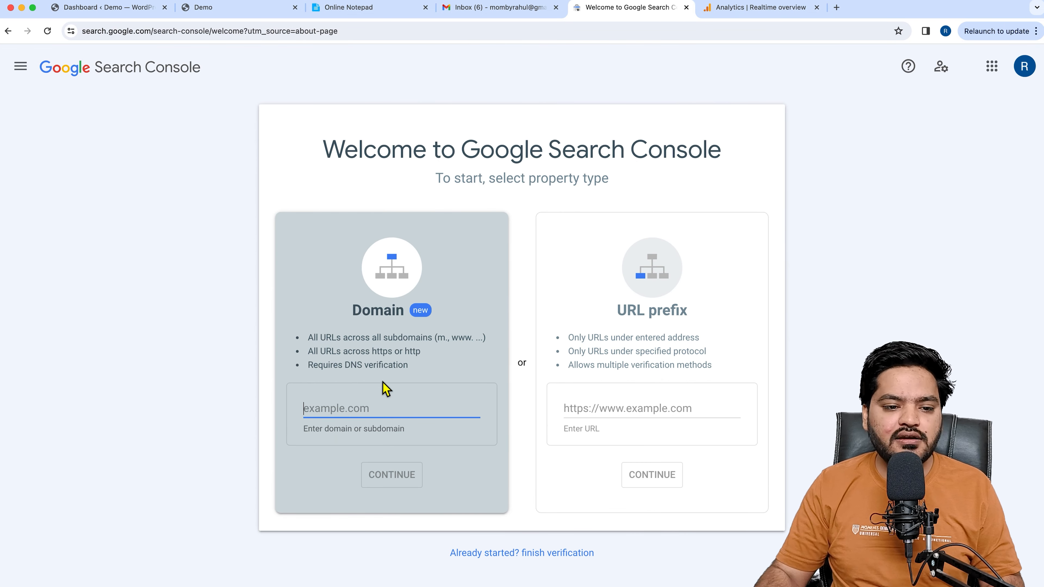
Check which Google account is signed in and read the welcome page's property type prompt.
click(1023, 67)
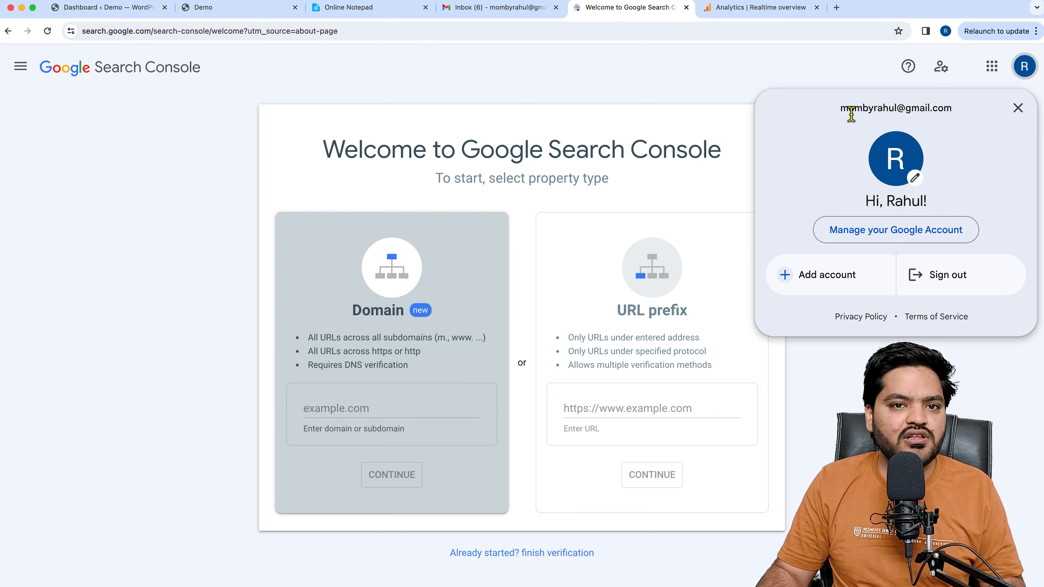
click(827, 413)
drag(322, 149, 711, 153)
drag(437, 183, 608, 183)
click(608, 183)
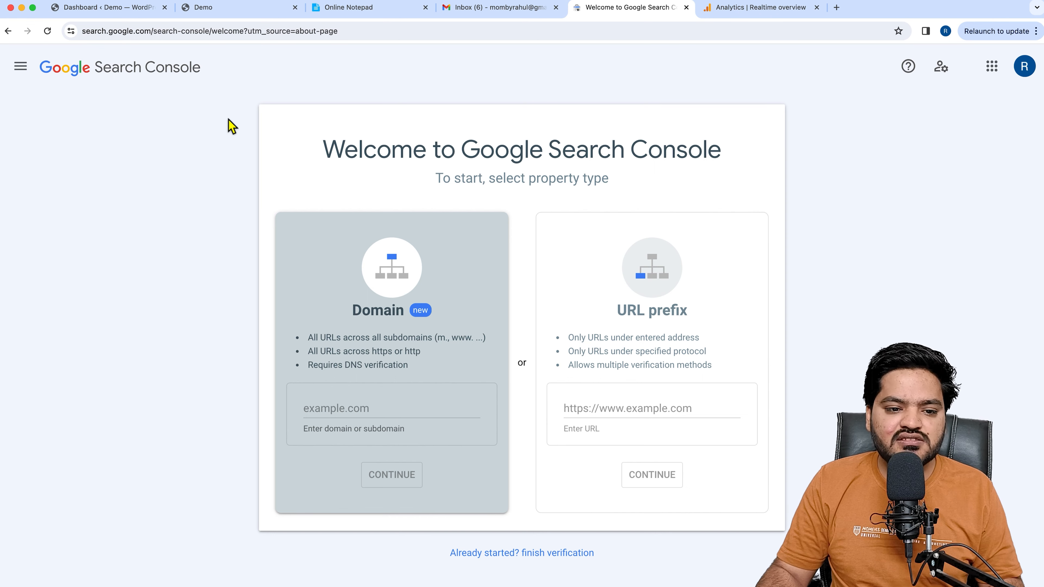
click(106, 9)
click(234, 7)
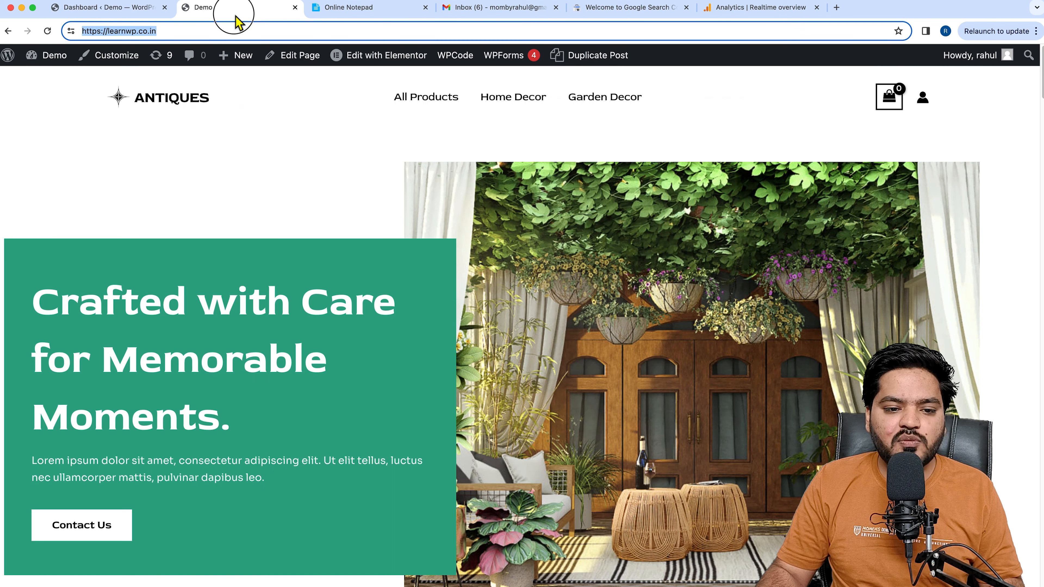
click(184, 33)
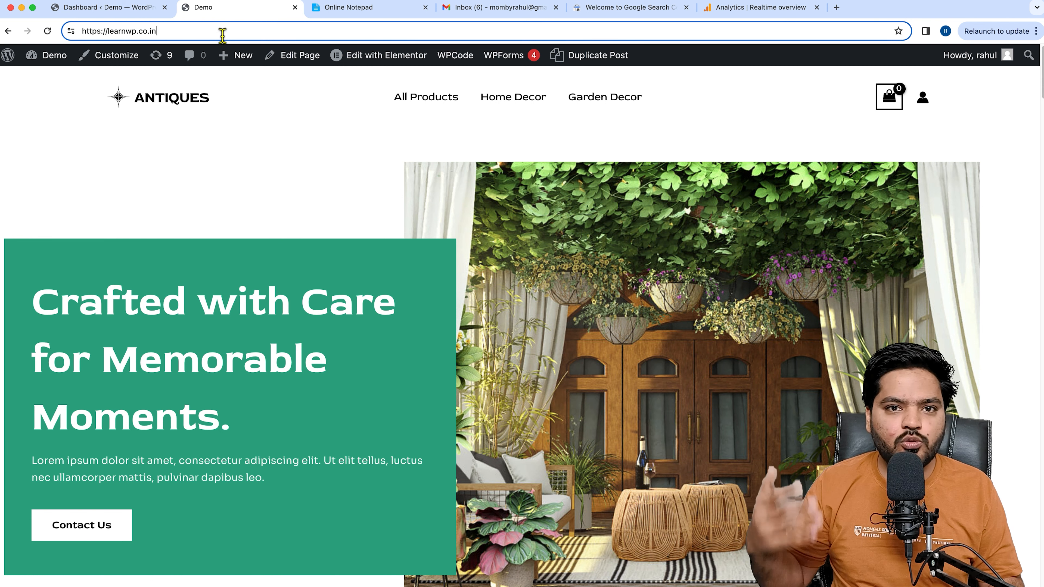
drag(202, 35, 78, 35)
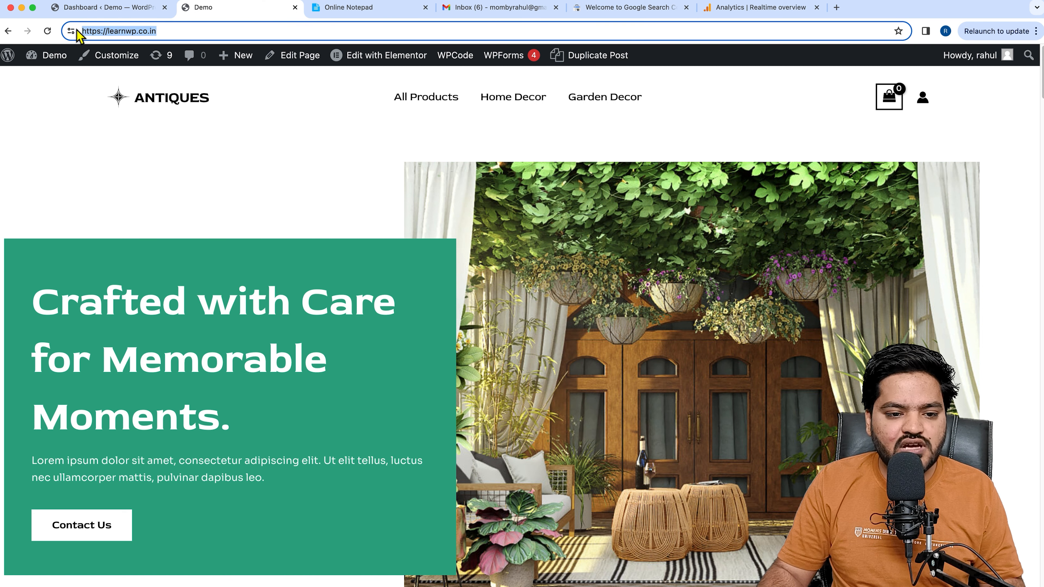
right_click(113, 29)
click(137, 120)
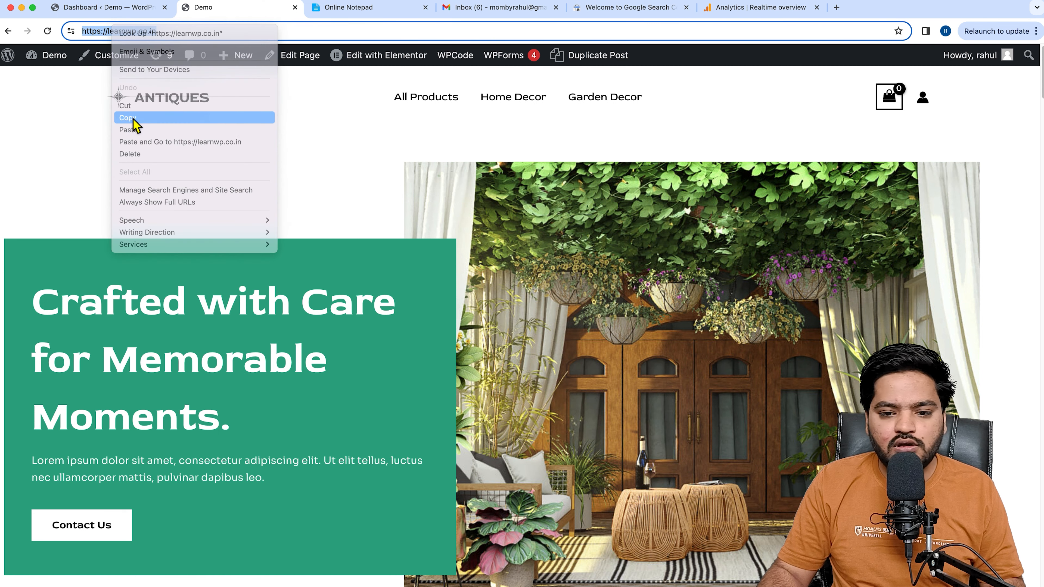
click(612, 8)
click(711, 291)
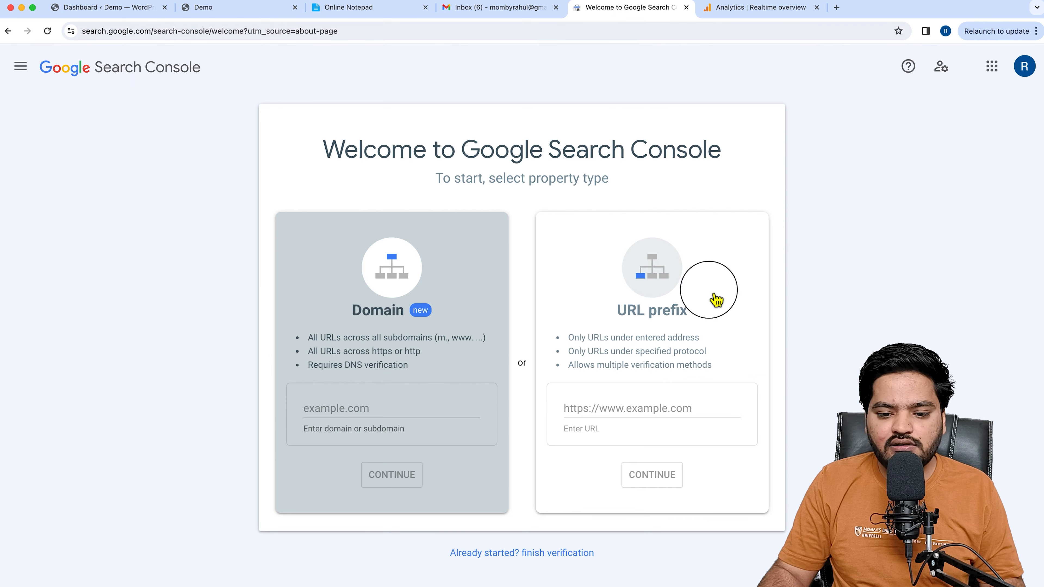
right_click(606, 409)
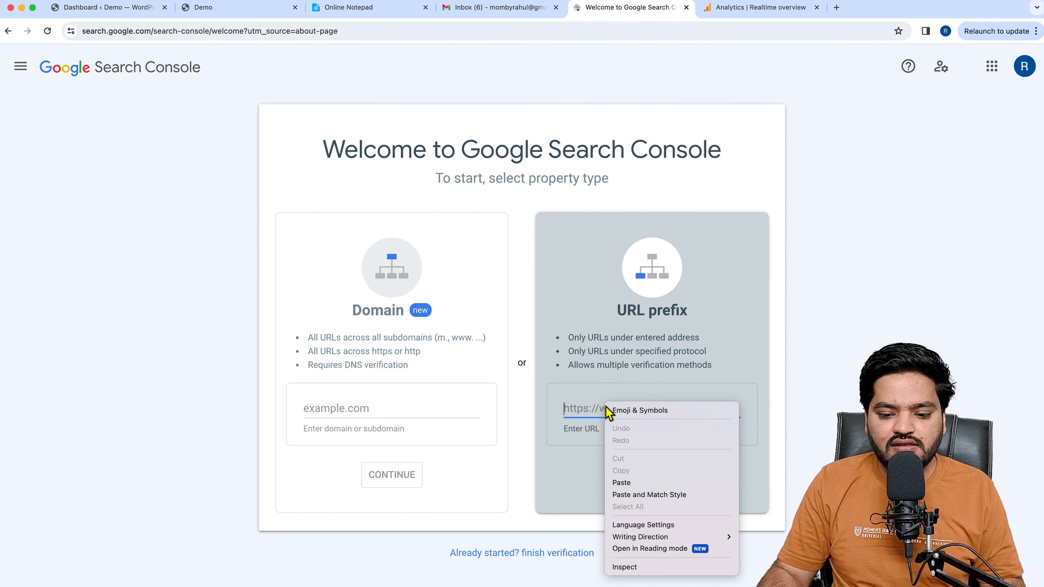
click(629, 485)
click(725, 445)
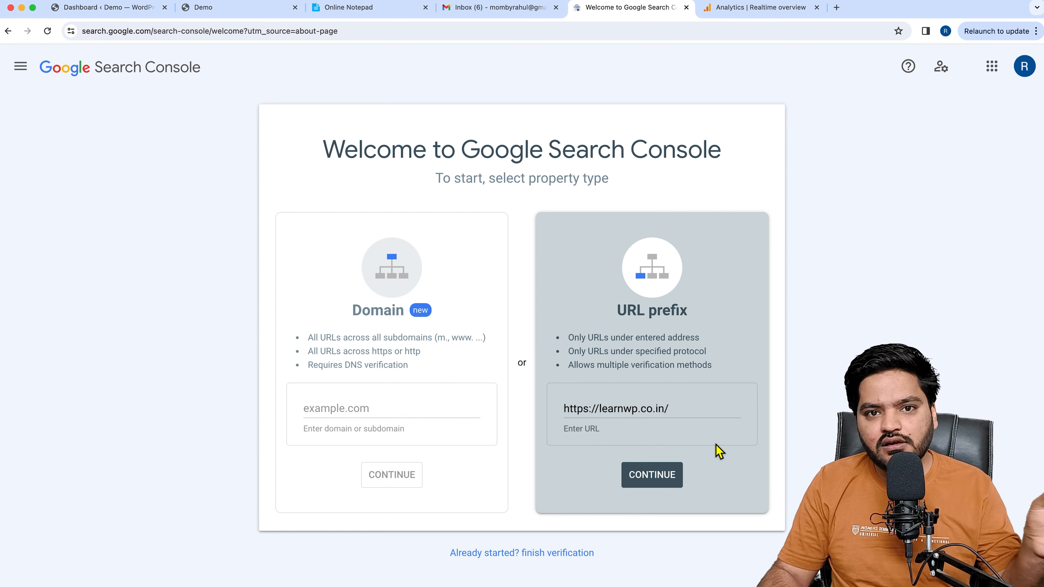
click(665, 486)
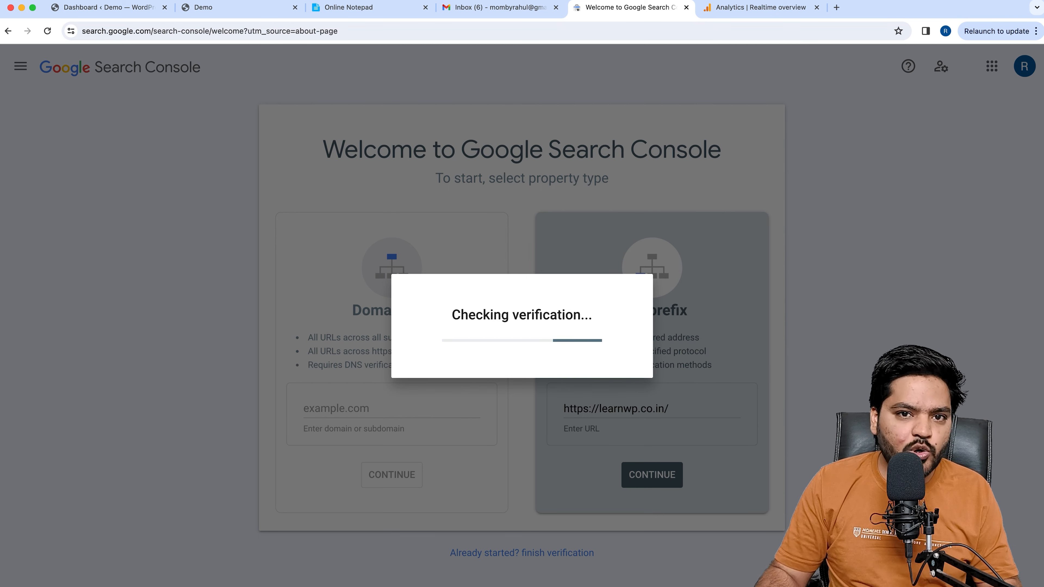
Examine the ownership verification method and compare it with the site's property in Google Analytics.
triple_click(407, 252)
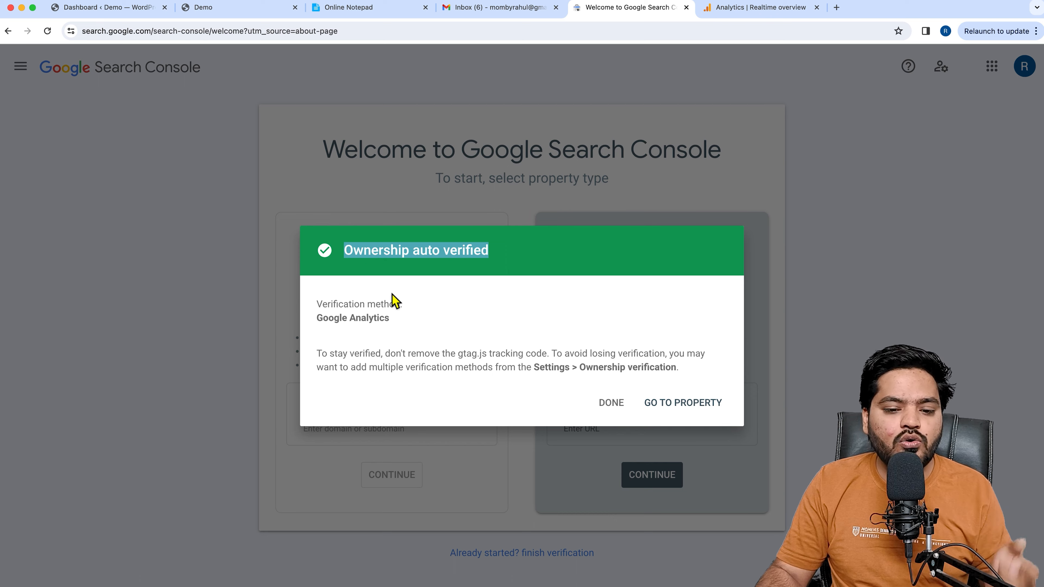
drag(329, 318, 377, 320)
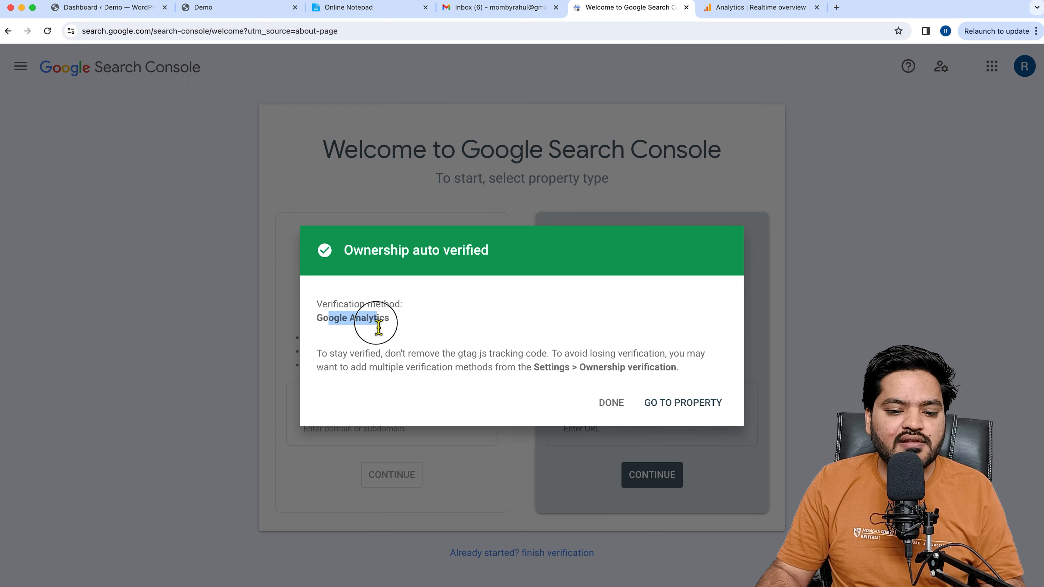
click(758, 14)
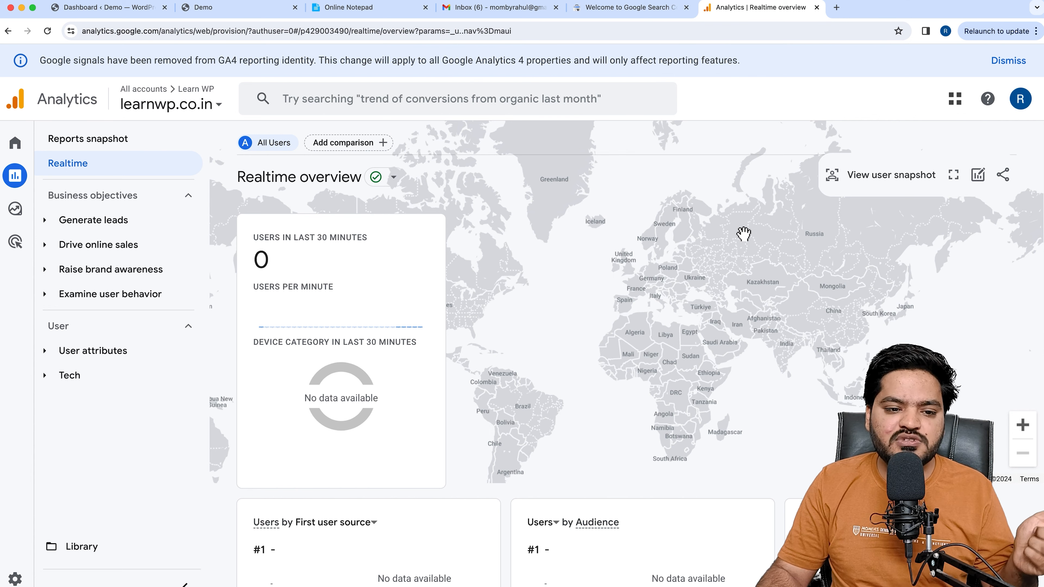
Open the site's WPCode Header & Footer page in WordPress and examine the Google tag script in the header.
click(121, 8)
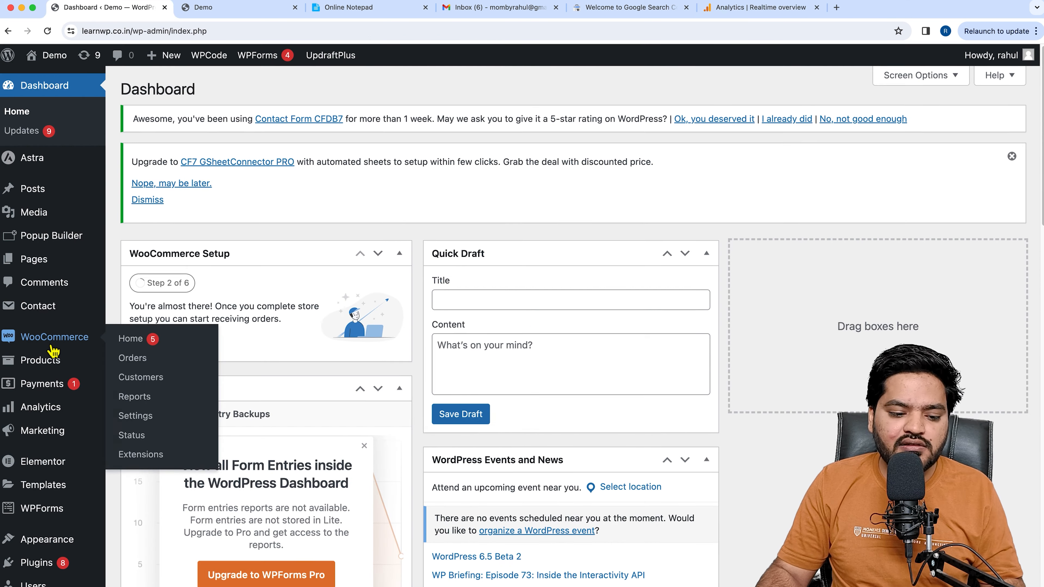
scroll(41, 341, down, 5)
mouse_move(50, 533)
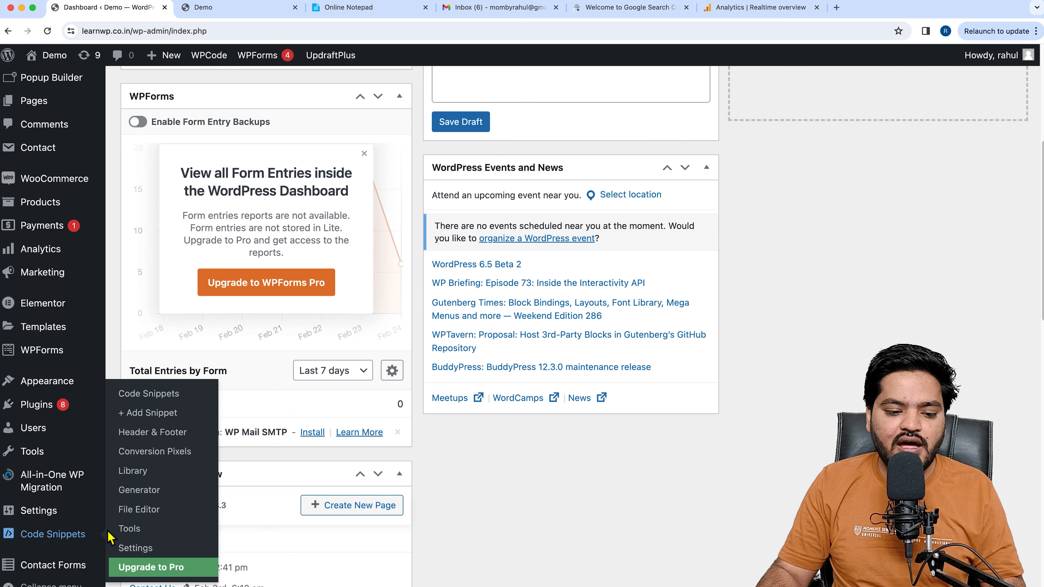
click(187, 439)
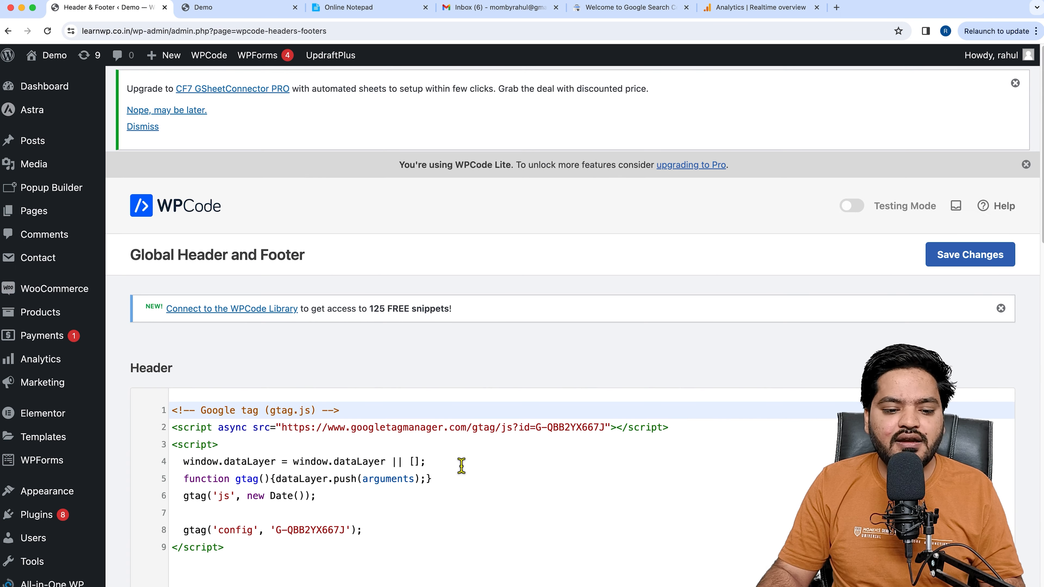
scroll(459, 467, down, 2)
drag(334, 496, 168, 329)
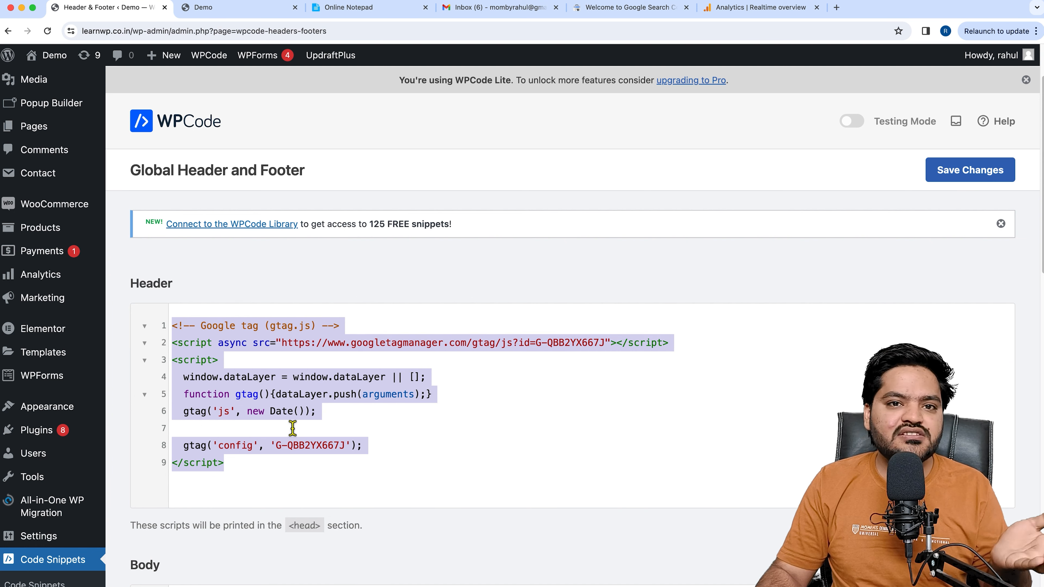
Go to the new learnwp.co.in property in Search Console, dismiss the welcome message and open its ownership verification settings.
click(629, 8)
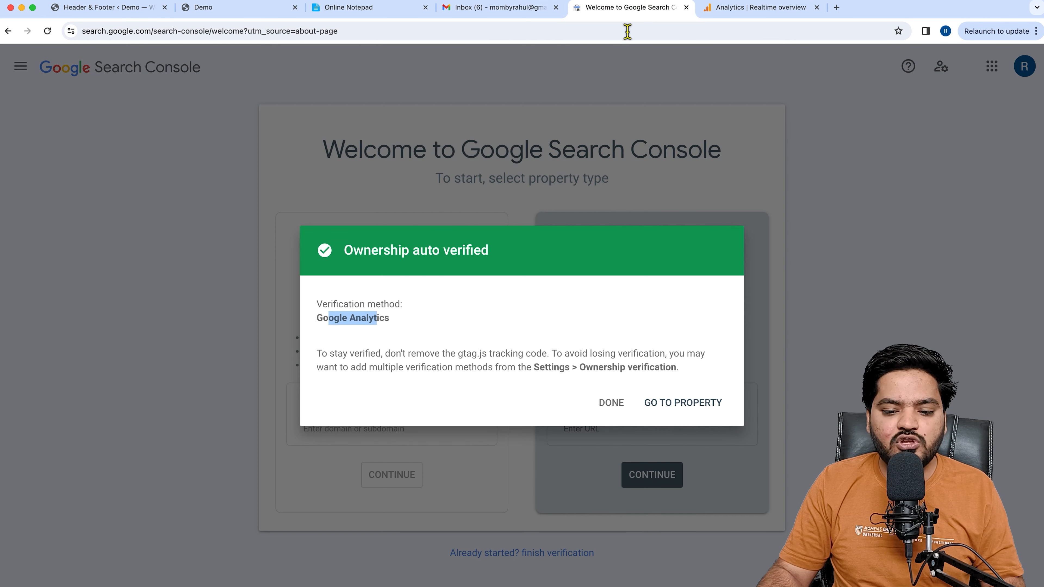
click(694, 413)
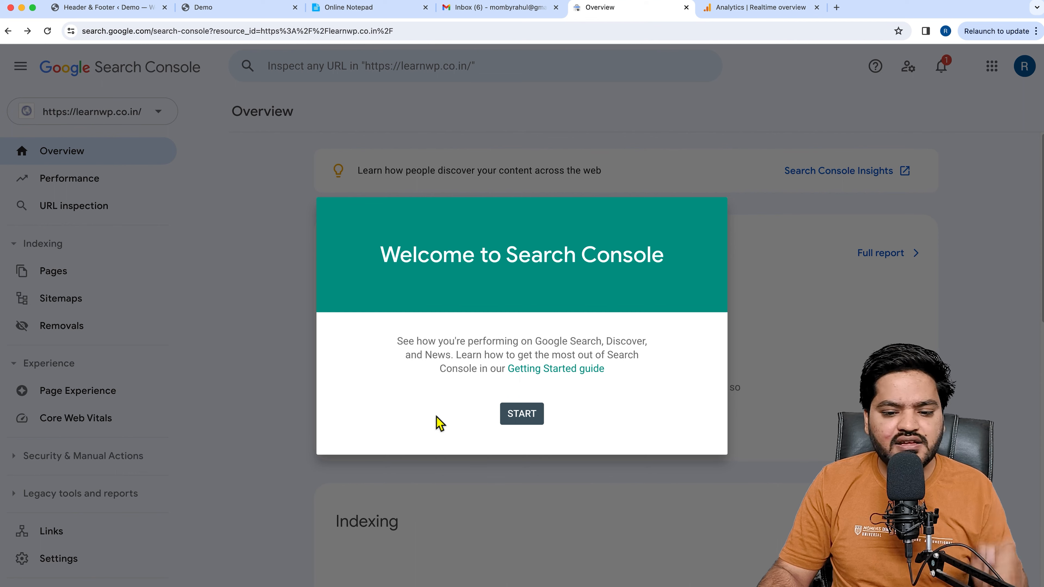
click(523, 416)
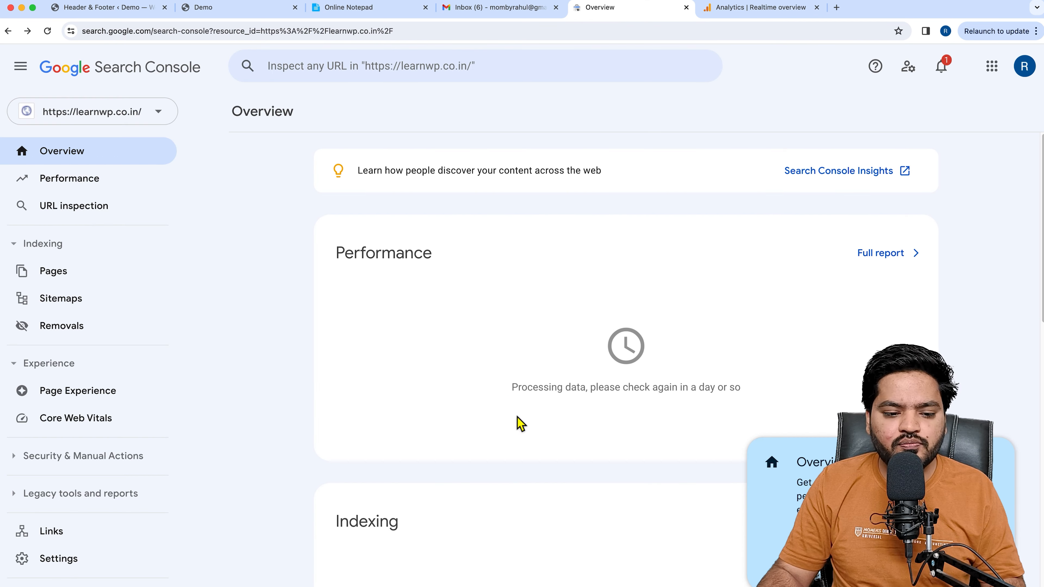
click(81, 562)
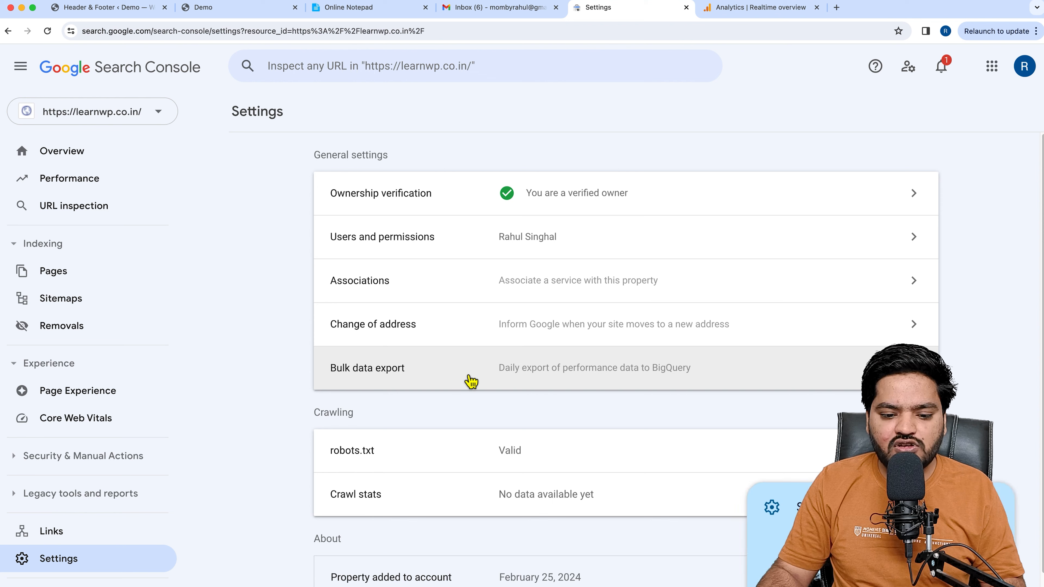
click(472, 193)
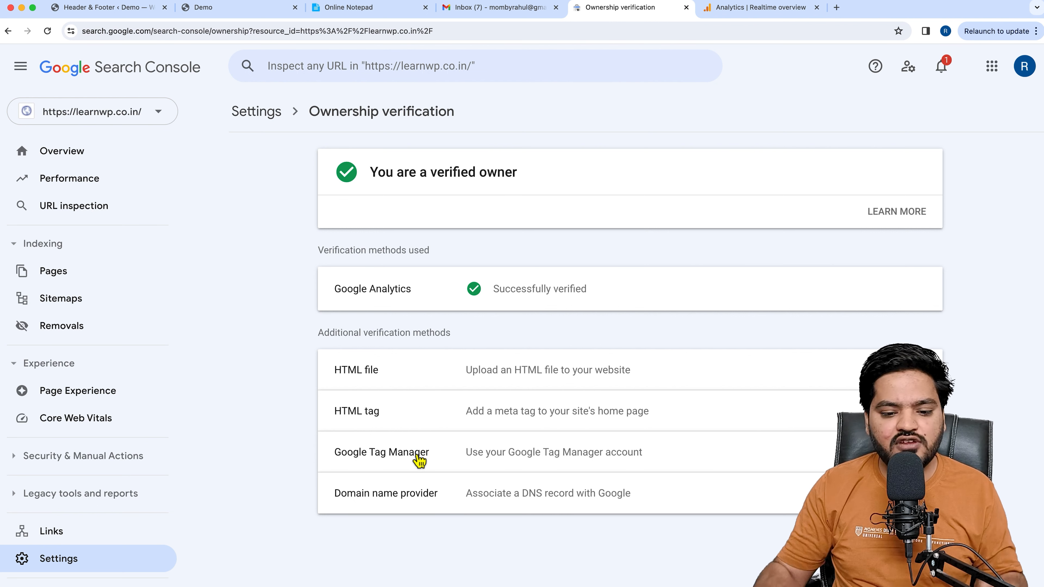
Review the Domain name provider verification instructions for the DNS TXT record, and collapse them.
click(412, 498)
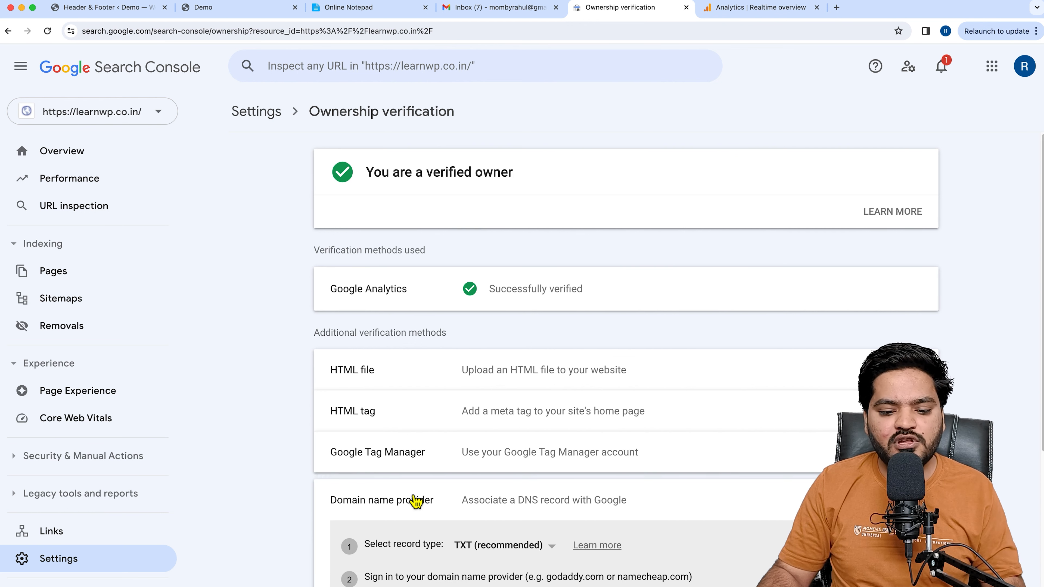
scroll(370, 489, down, 4)
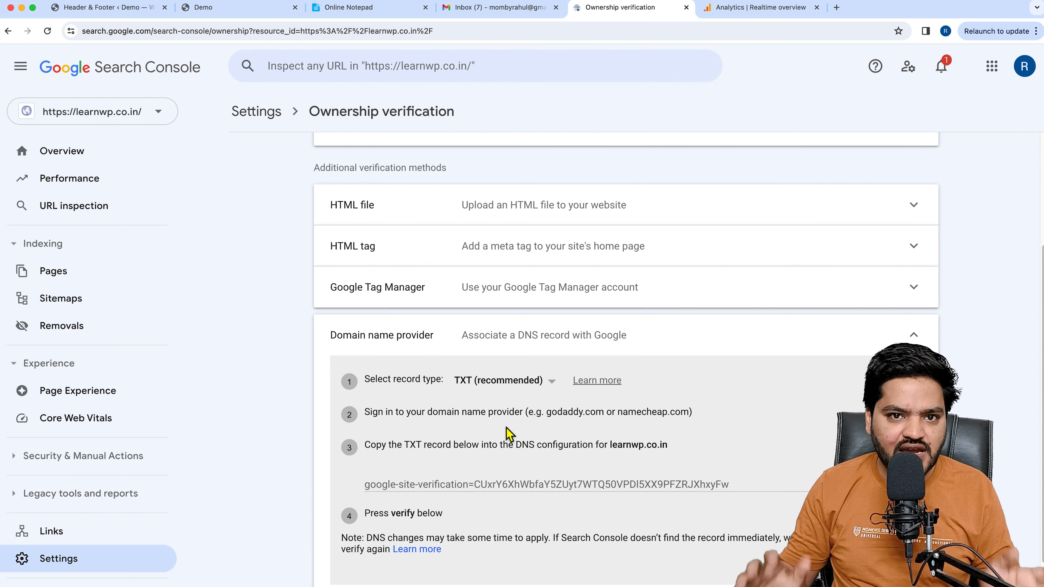
drag(405, 450, 496, 447)
click(499, 448)
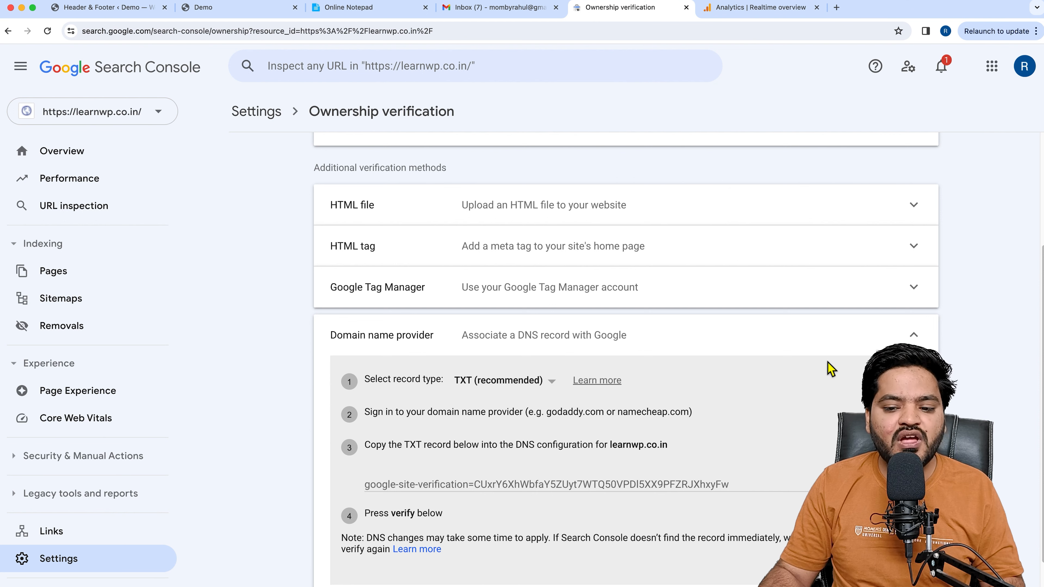
click(929, 342)
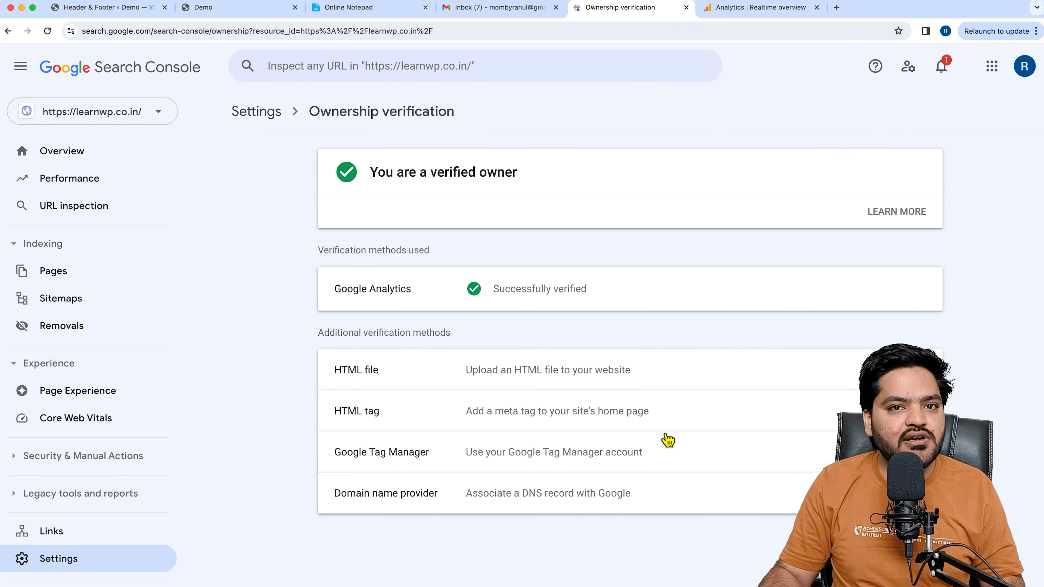
Expand the HTML tag verification method, review where the tag belongs on the home page, and copy the google-site-verification meta tag.
click(707, 423)
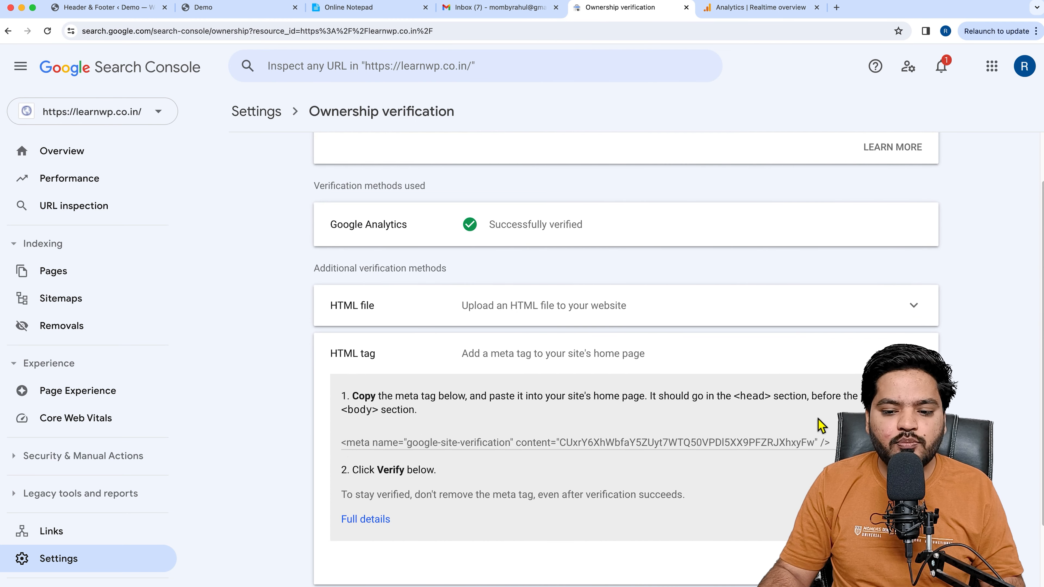
drag(650, 397, 757, 405)
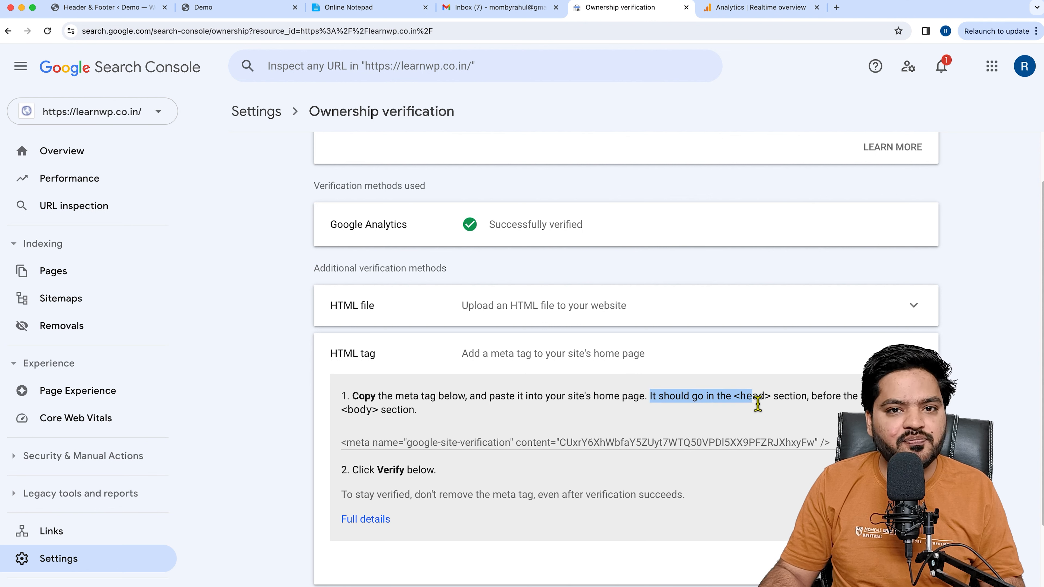
click(886, 442)
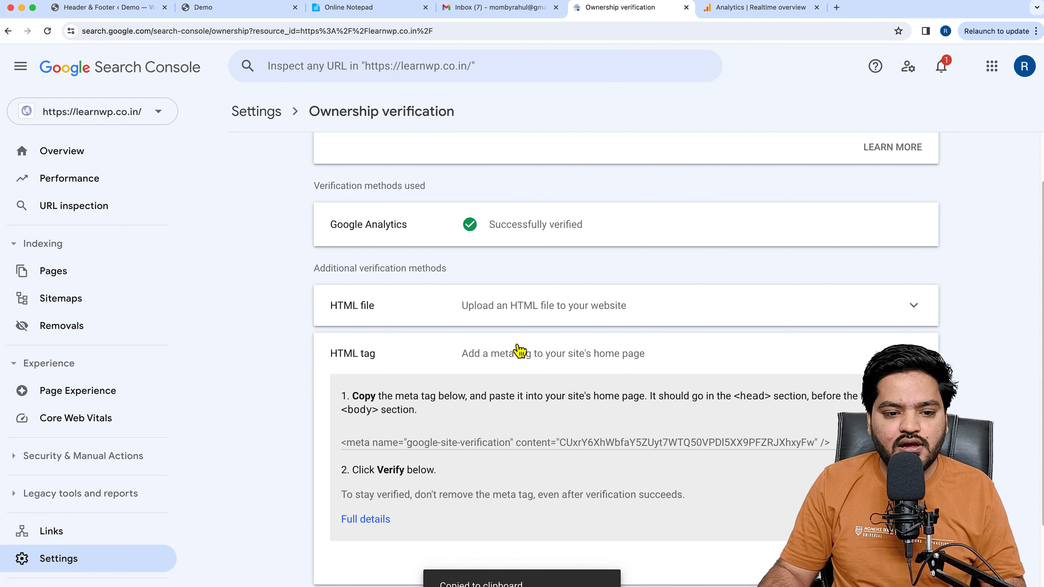
Switch to the site's WordPress admin, go to the page for adding new plugins and search for "wp code".
click(106, 9)
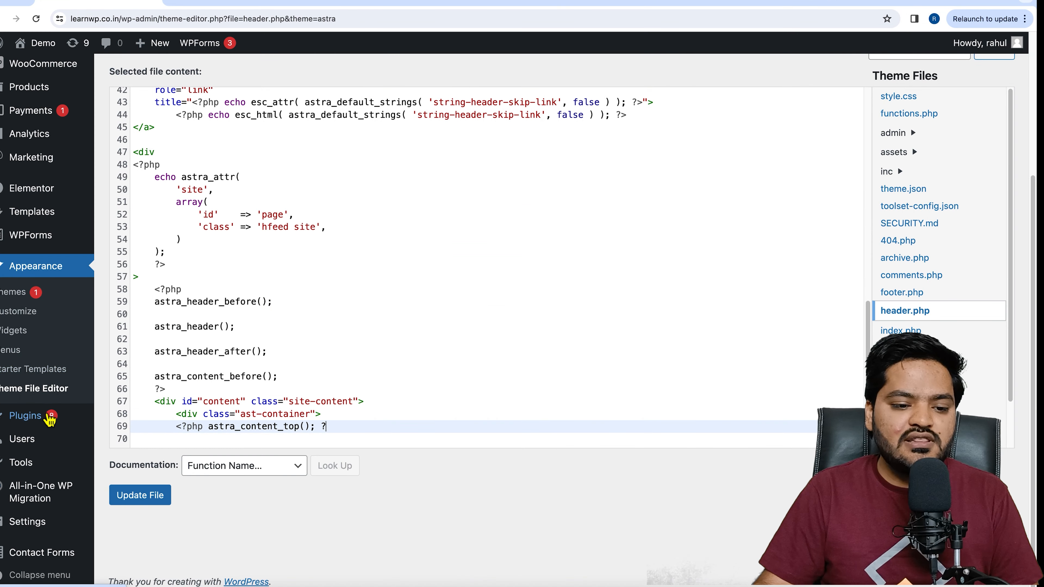
mouse_move(32, 424)
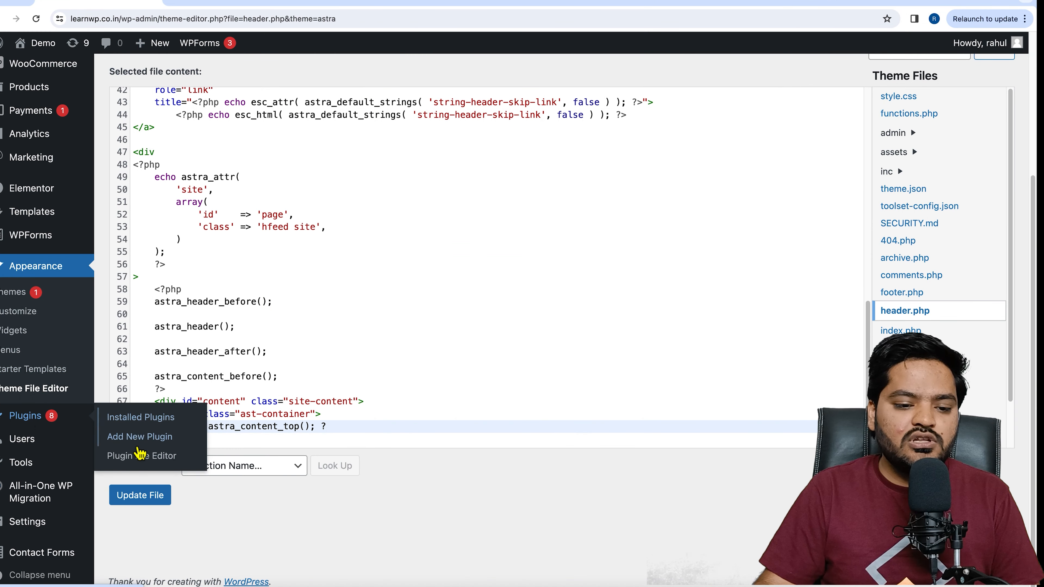
click(120, 437)
click(558, 214)
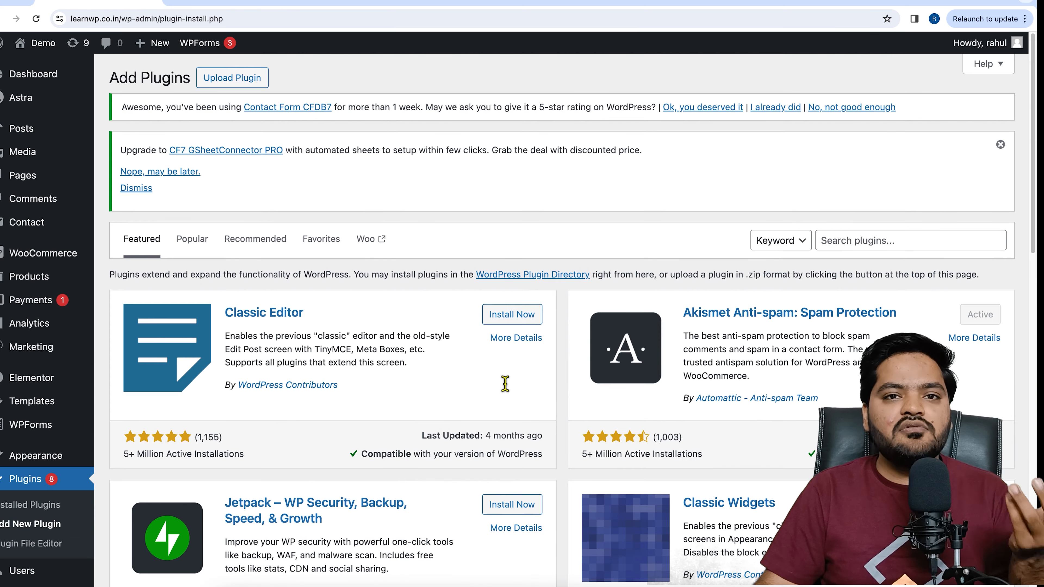
click(861, 242)
text(w)
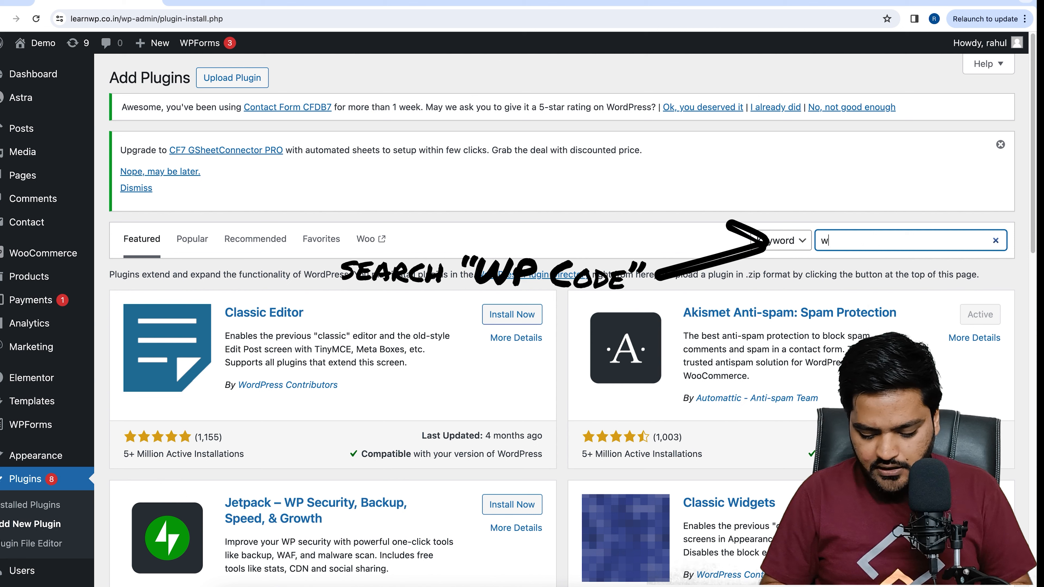
text(p code)
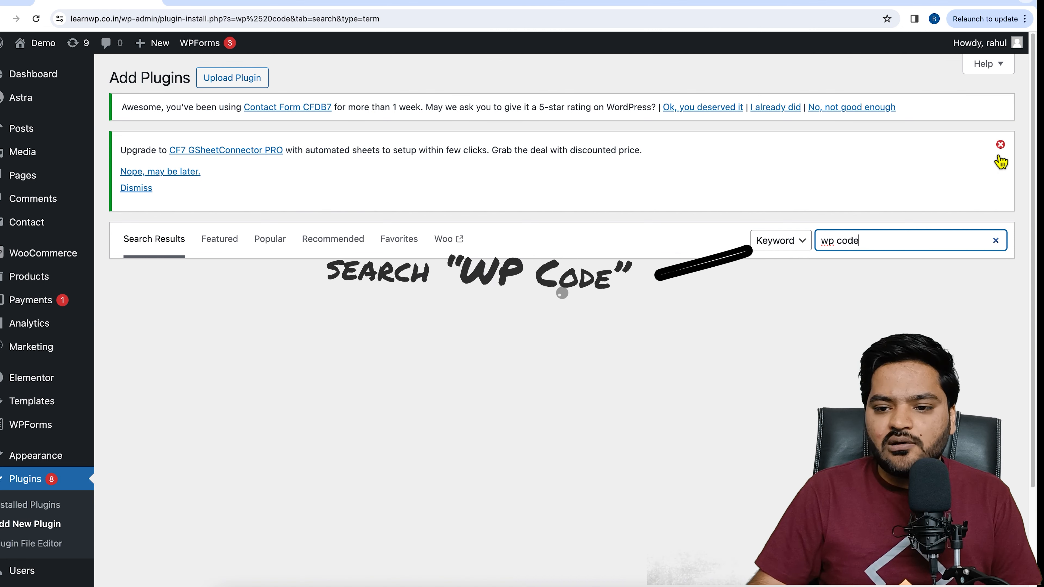
Dismiss the CF7 GSheetConnector PRO upgrade notice, and install and activate the WPCode – Insert Headers and Footers plugin.
click(1000, 145)
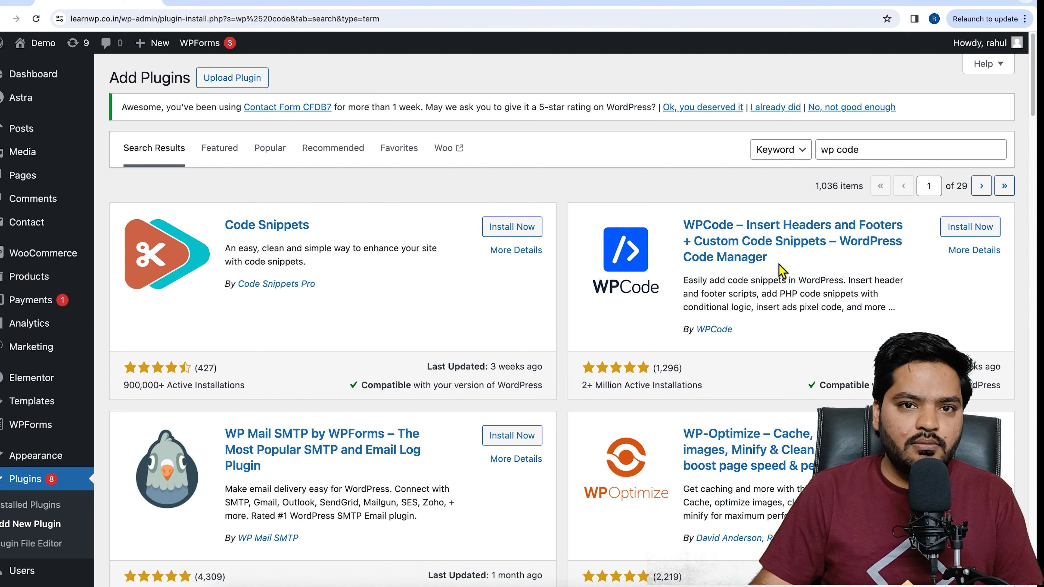
click(968, 230)
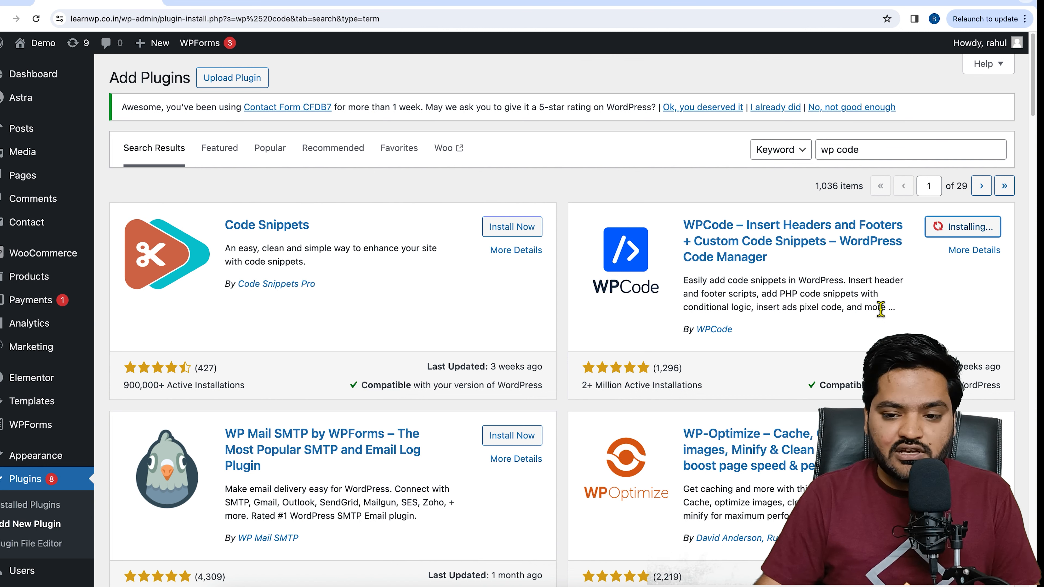
click(978, 228)
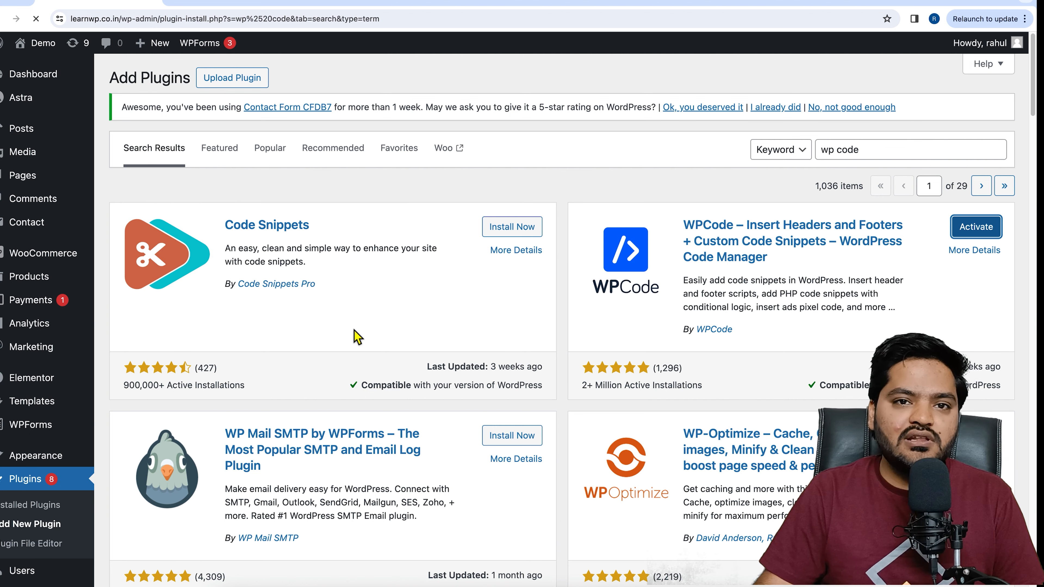
Open WPCode's Header & Footer page, paste the copied meta tag below the Google tag script in the Header code, and save the changes.
scroll(78, 348, down, 12)
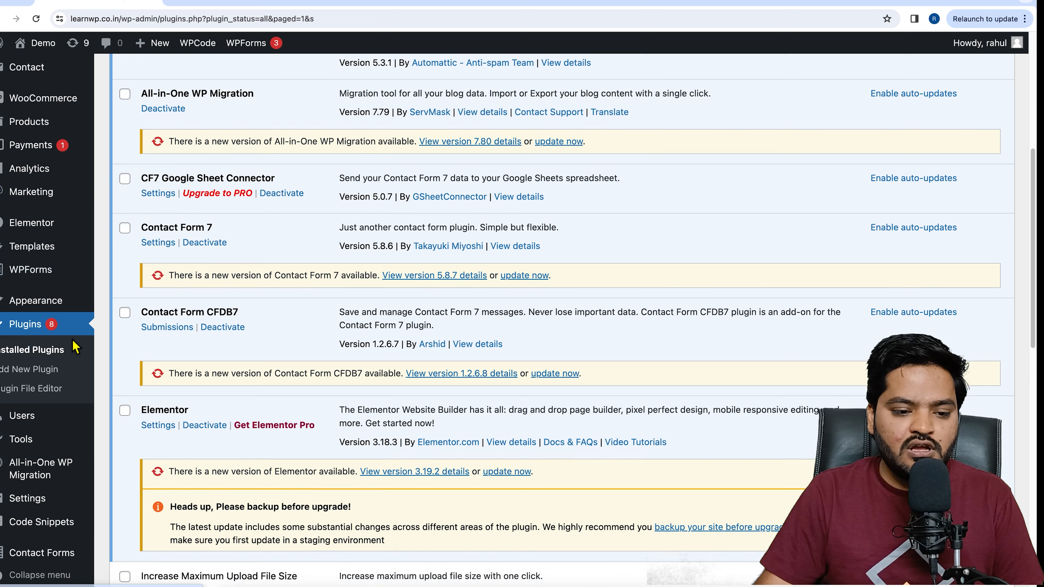
mouse_move(41, 529)
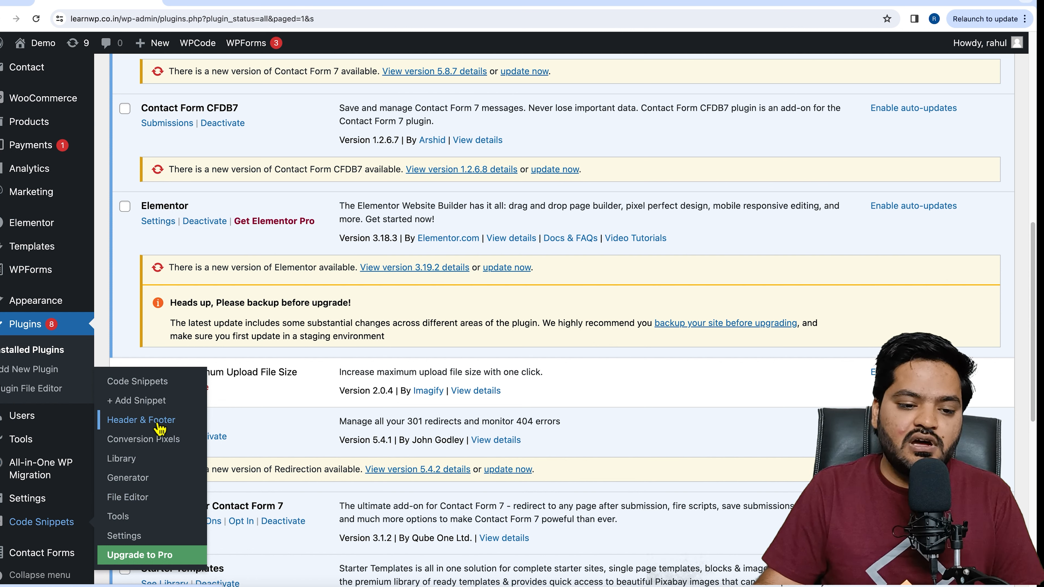
click(188, 430)
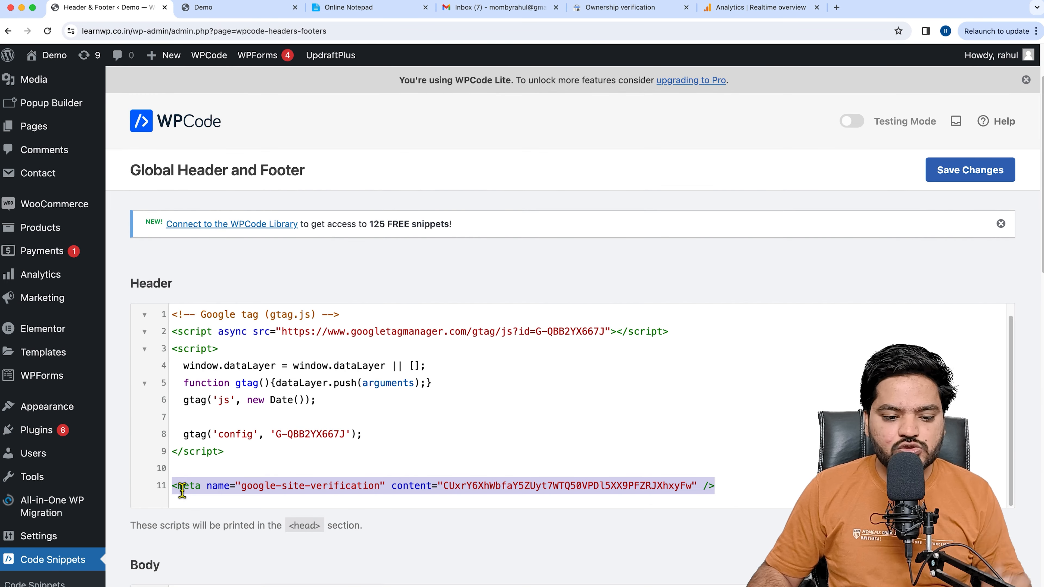
click(971, 176)
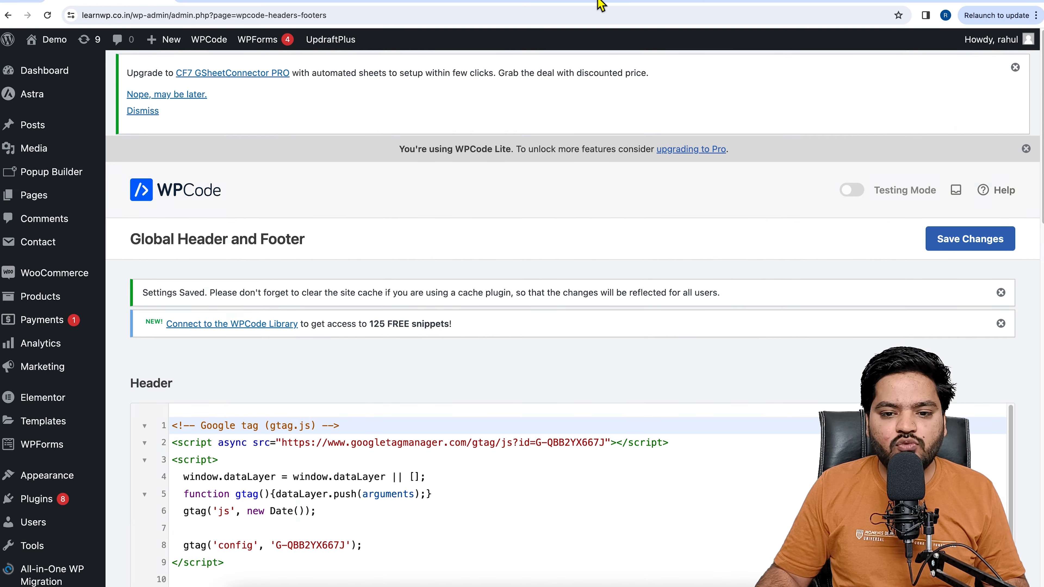
Return to Search Console, verify ownership with the HTML tag method, and open the property's Overview, dismissing its introductory tip.
click(601, 5)
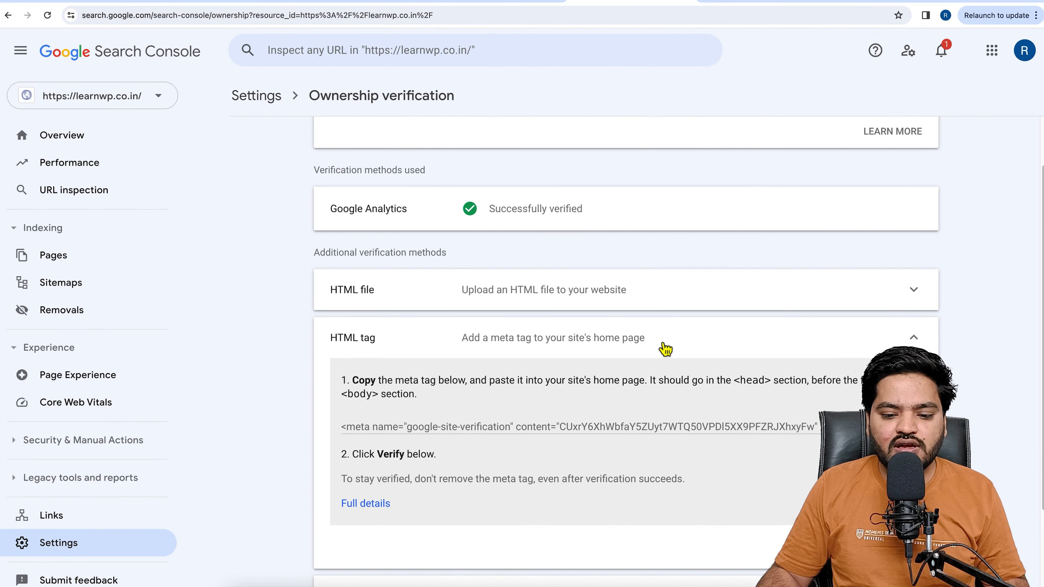
click(904, 548)
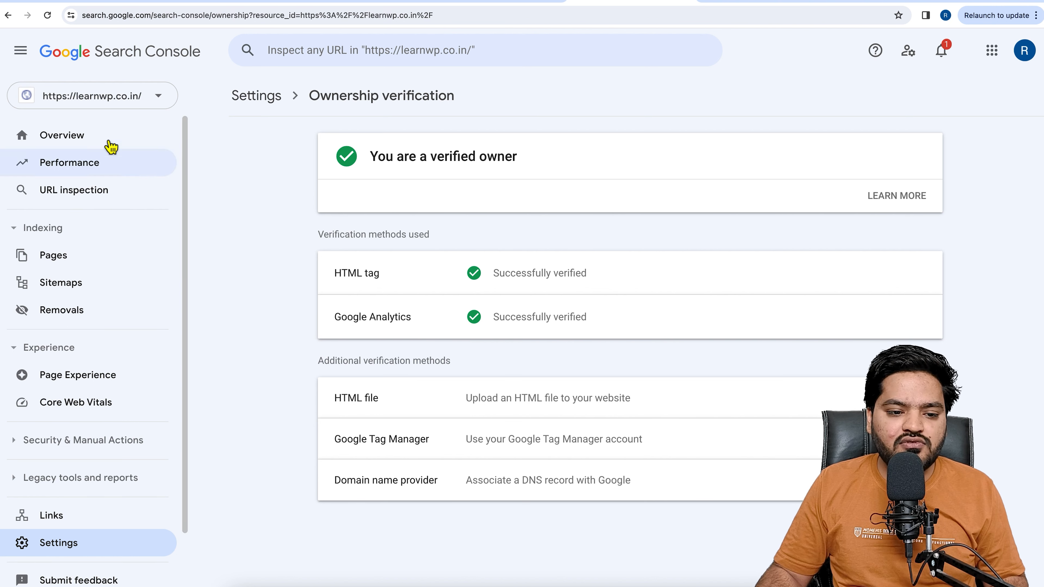
click(85, 136)
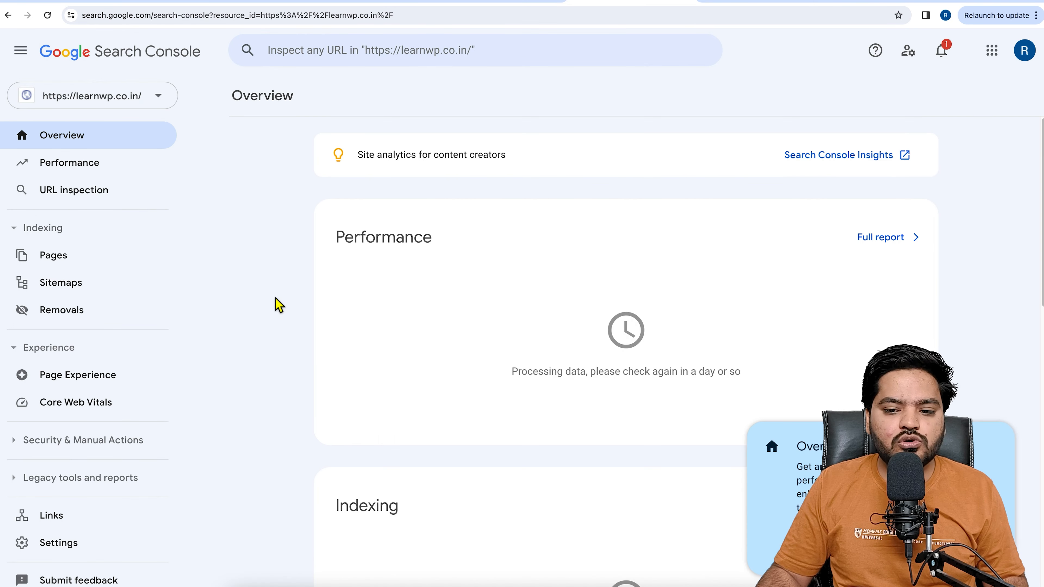
click(976, 551)
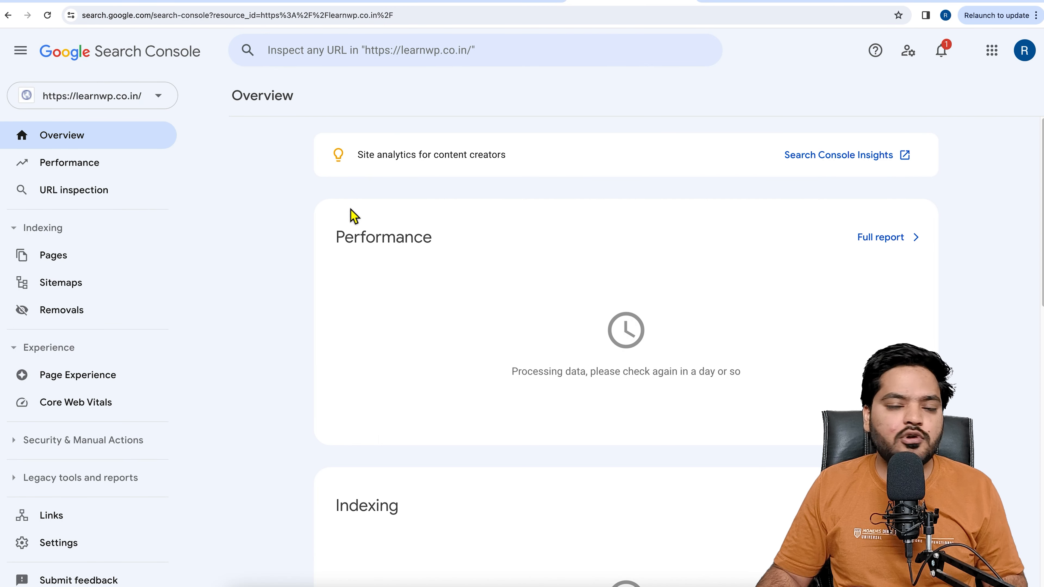